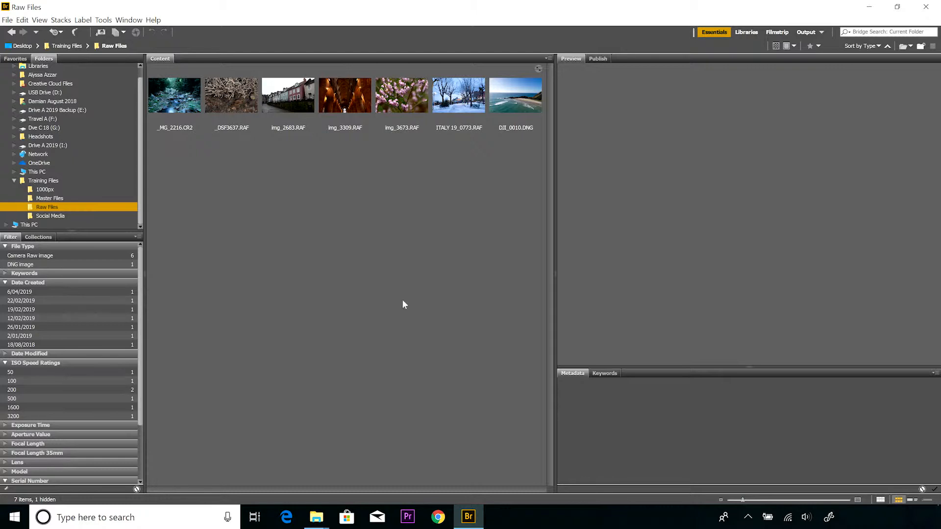
Open the raw photo _MG_2216.CR2 in Camera Raw.
left_click(188, 101)
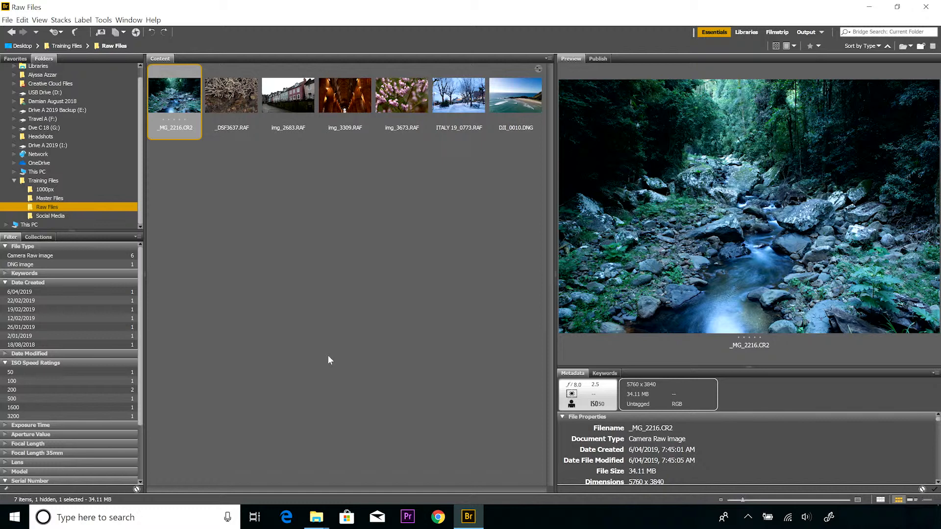
right_click(167, 93)
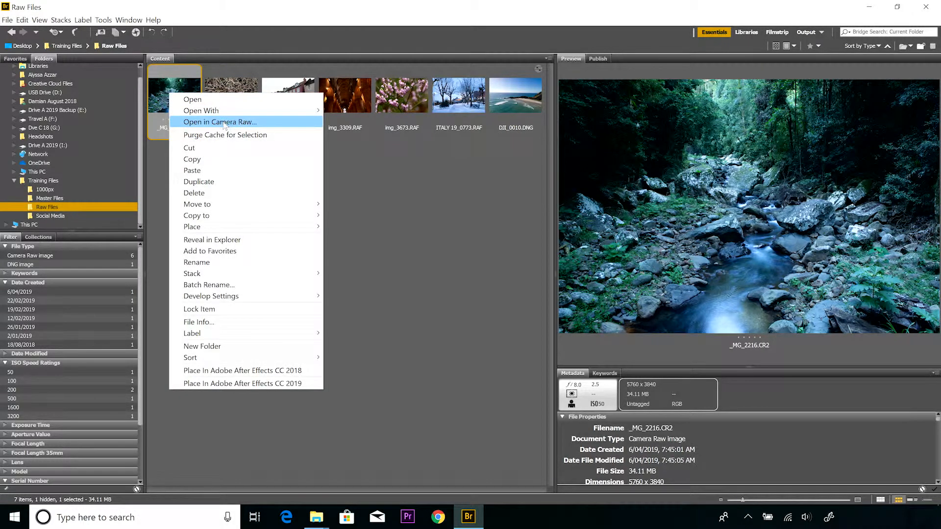
left_click(226, 121)
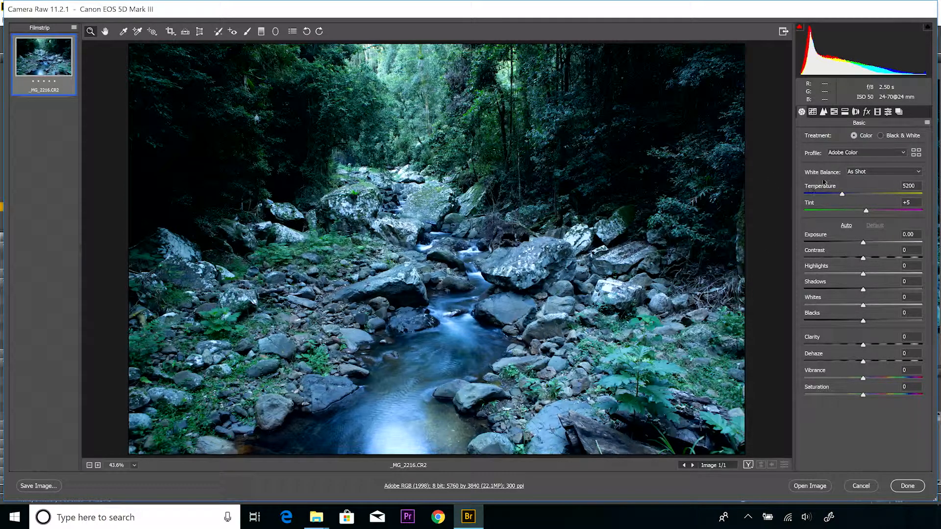
Try the Auto, Daylight, Cloudy and Shade white balance presets on the stream photo.
left_click(897, 171)
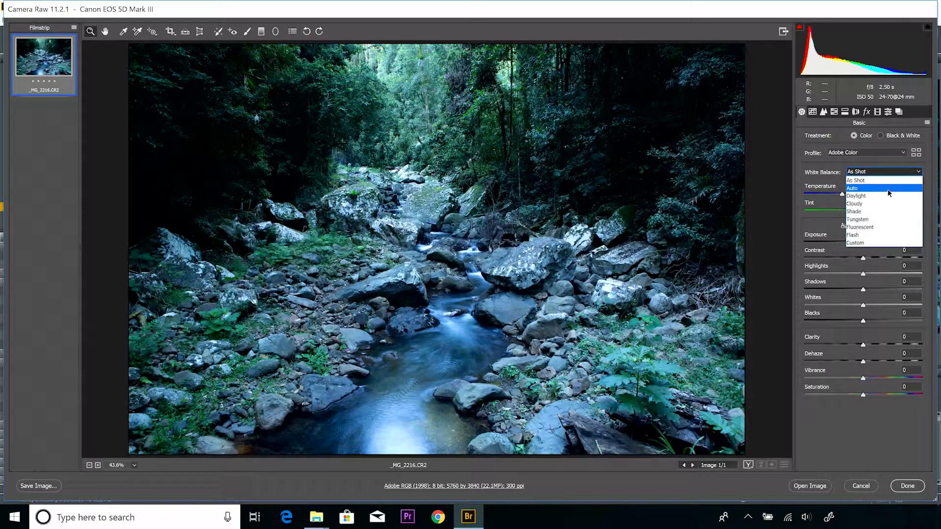
left_click(889, 193)
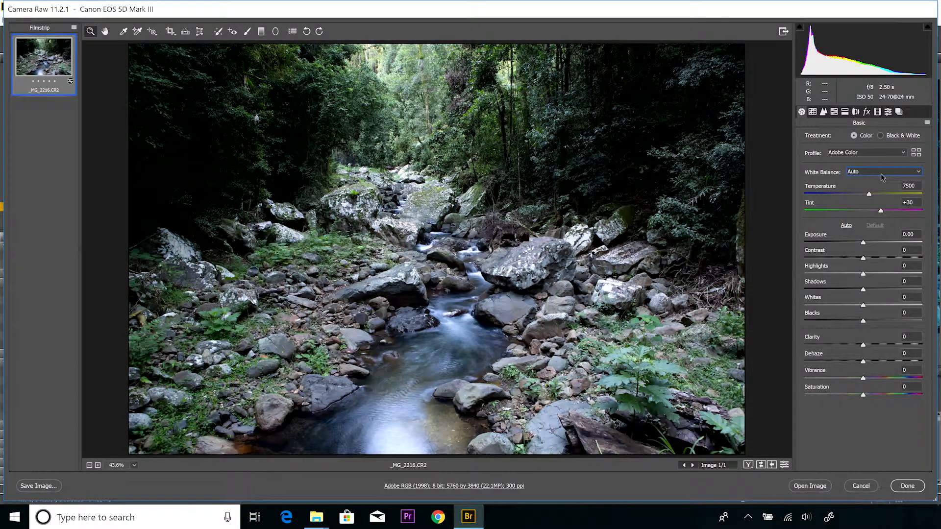
left_click(882, 177)
left_click(880, 192)
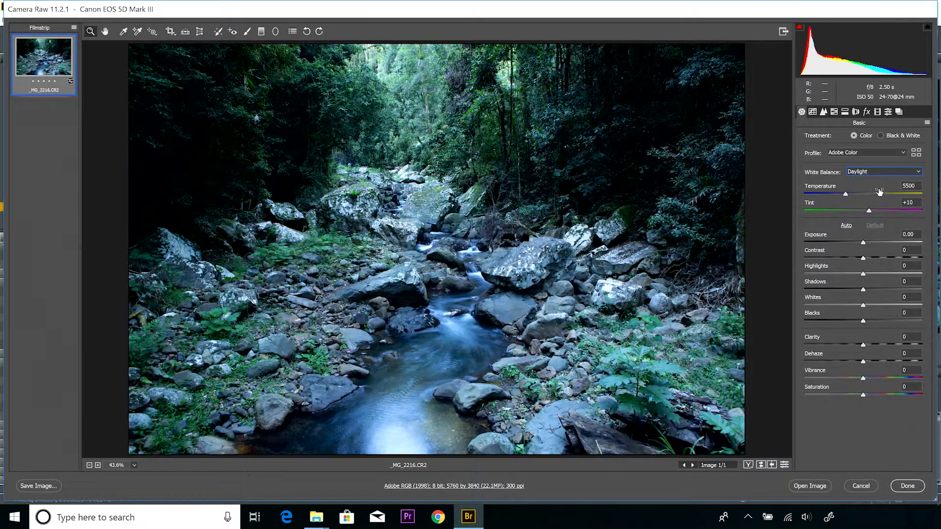
left_click(882, 174)
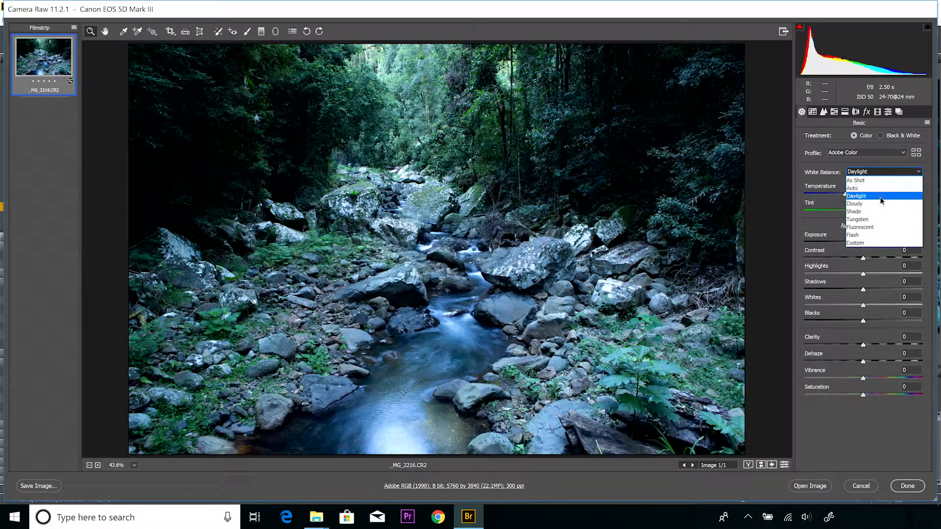
left_click(882, 203)
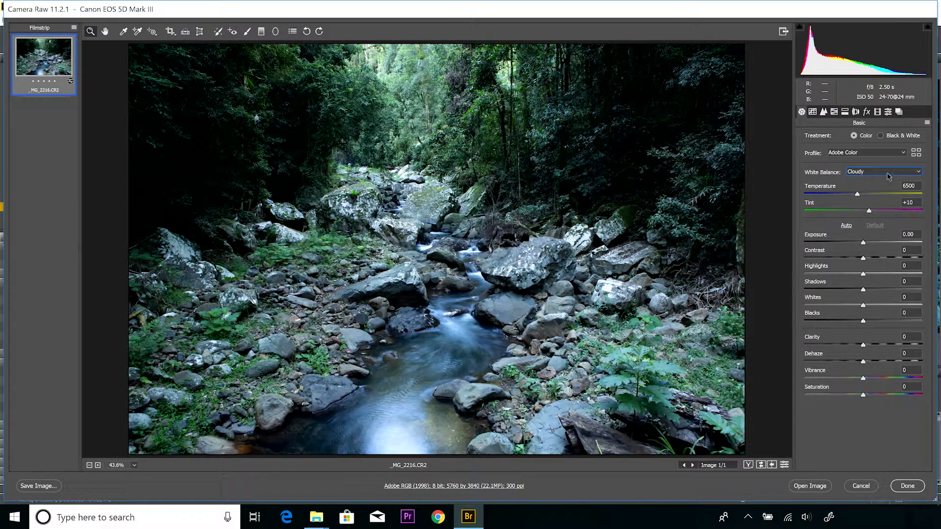
left_click(887, 175)
left_click(884, 211)
Try the Tungsten, Fluorescent, Flash and Custom white balance presets, and return the white balance to As Shot.
left_click(884, 174)
left_click(886, 220)
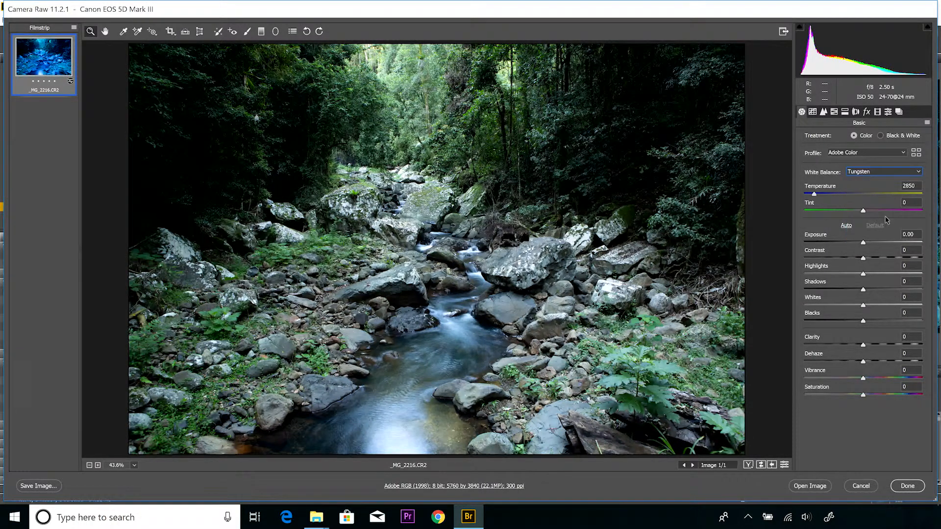
left_click(886, 175)
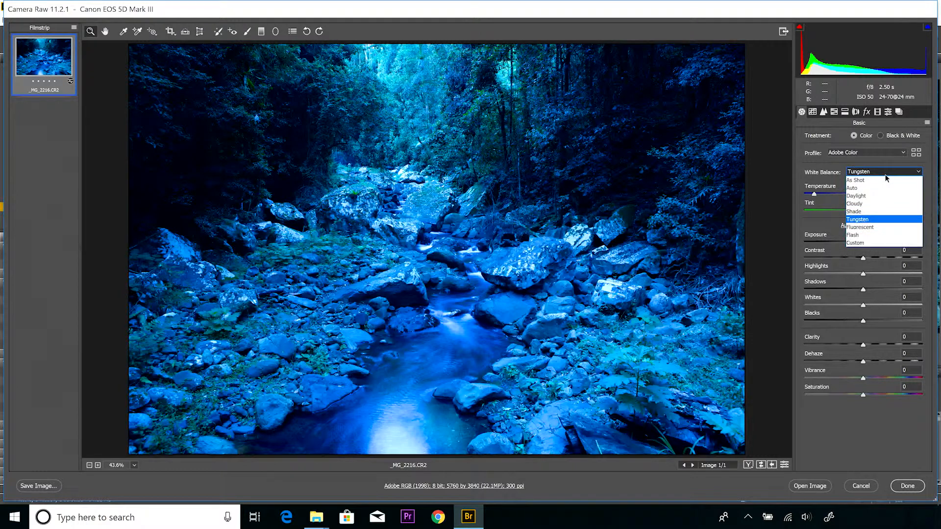
left_click(881, 227)
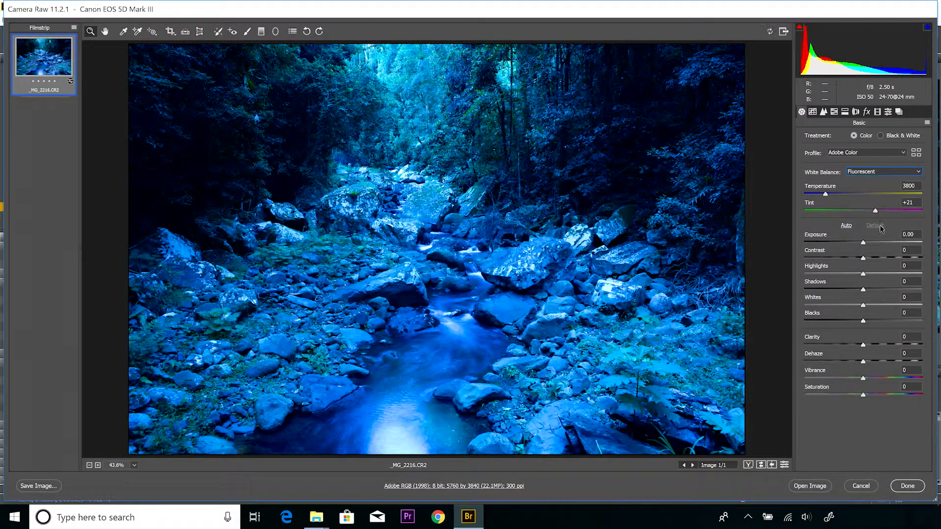
left_click(887, 176)
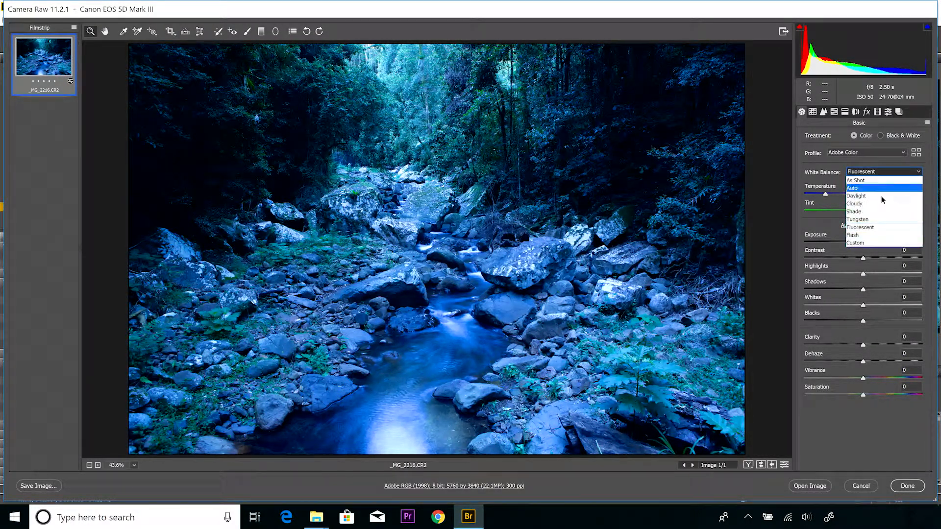
left_click(886, 234)
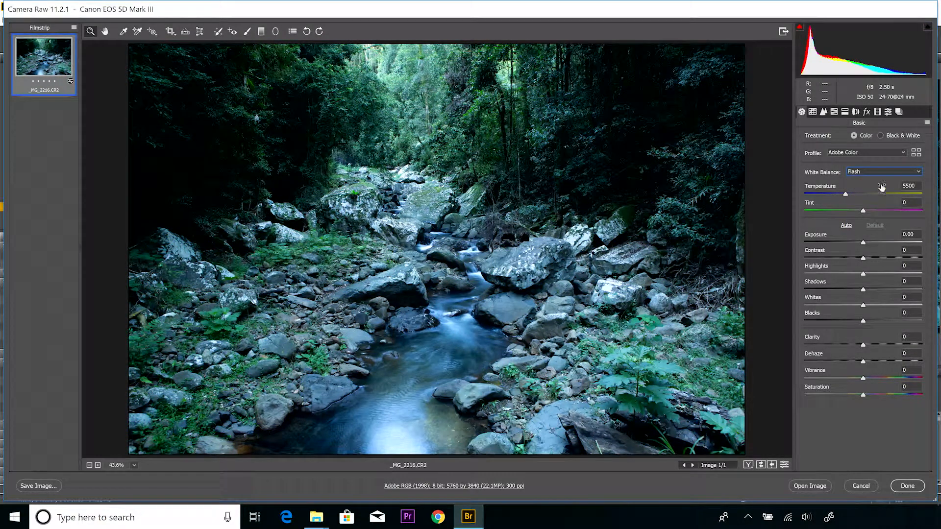
left_click(883, 174)
left_click(878, 240)
left_click(884, 174)
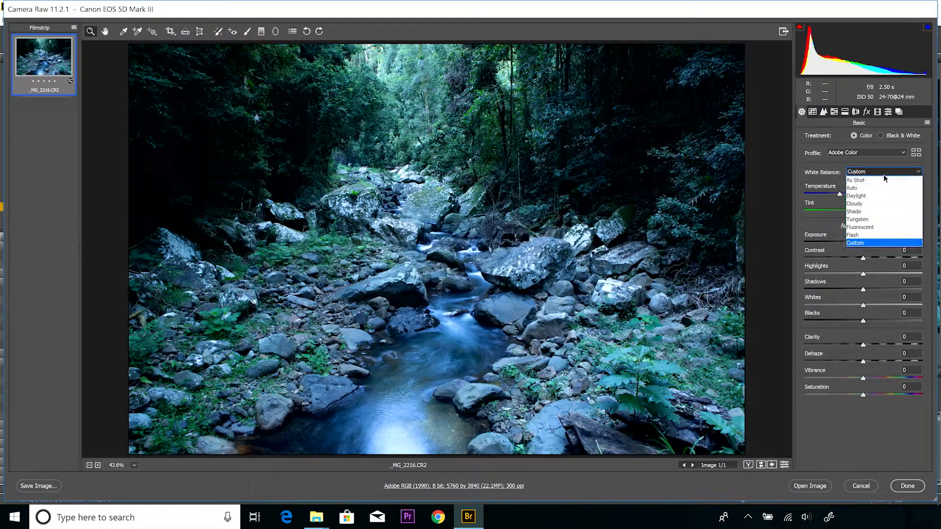
left_click(880, 179)
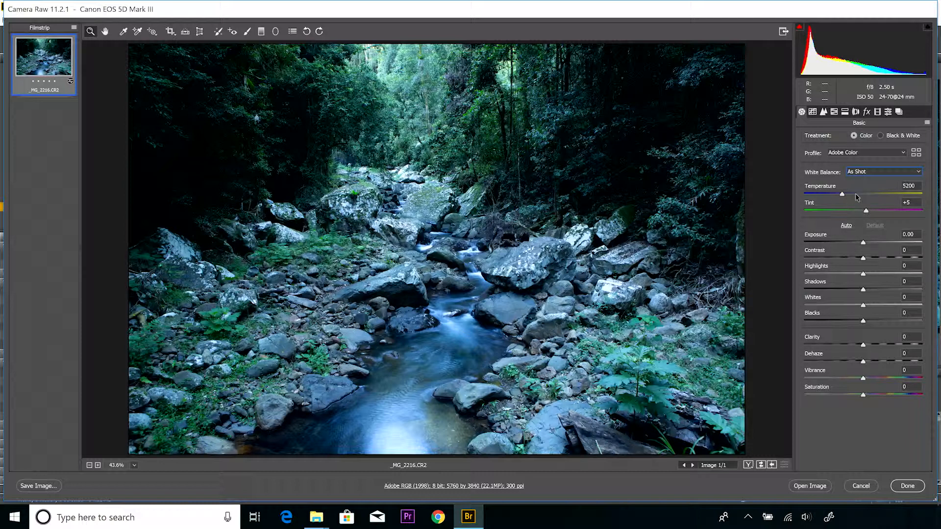
Warm the white balance by setting Temperature to 7050 and Tint to +11.
left_click_drag(842, 196, 863, 191)
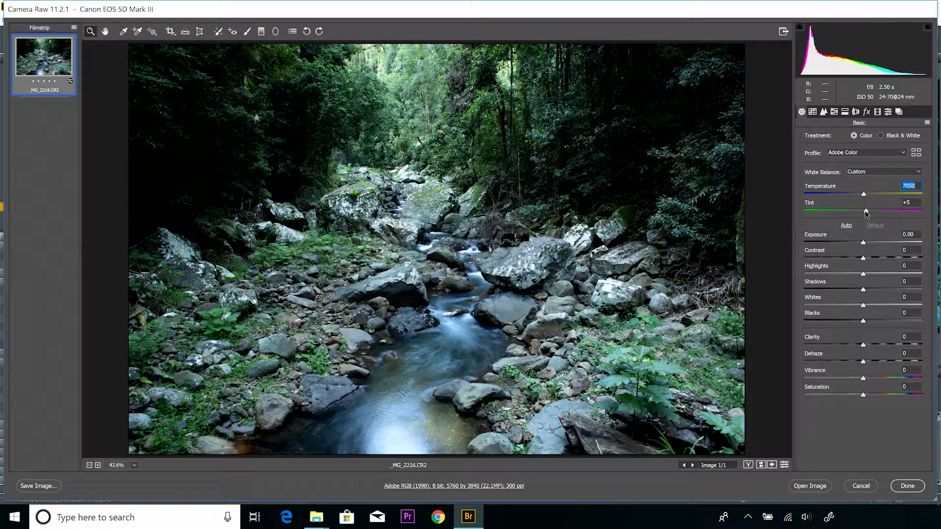
left_click_drag(866, 213, 869, 214)
Adjust the photo's tone with Exposure -0.40, Contrast +10, Highlights -45 and Shadows +47.
left_click_drag(863, 243, 858, 244)
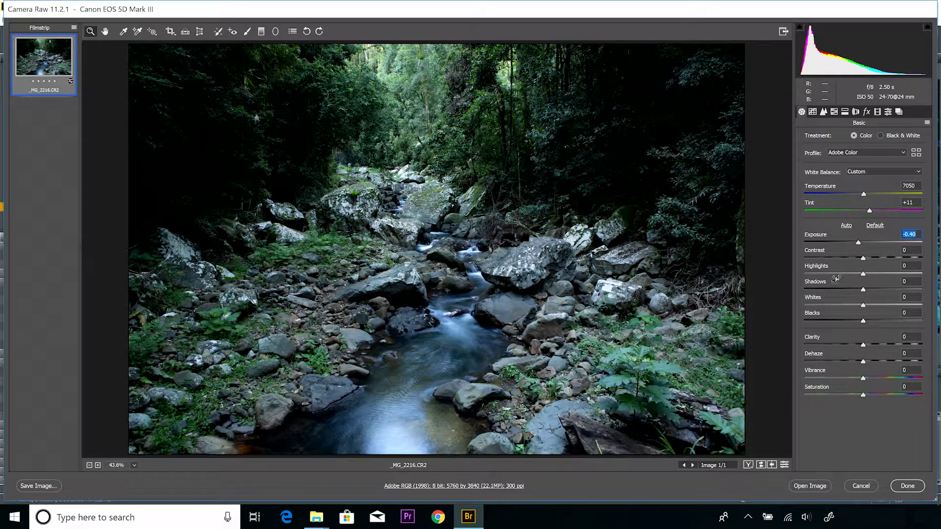
left_click(868, 258)
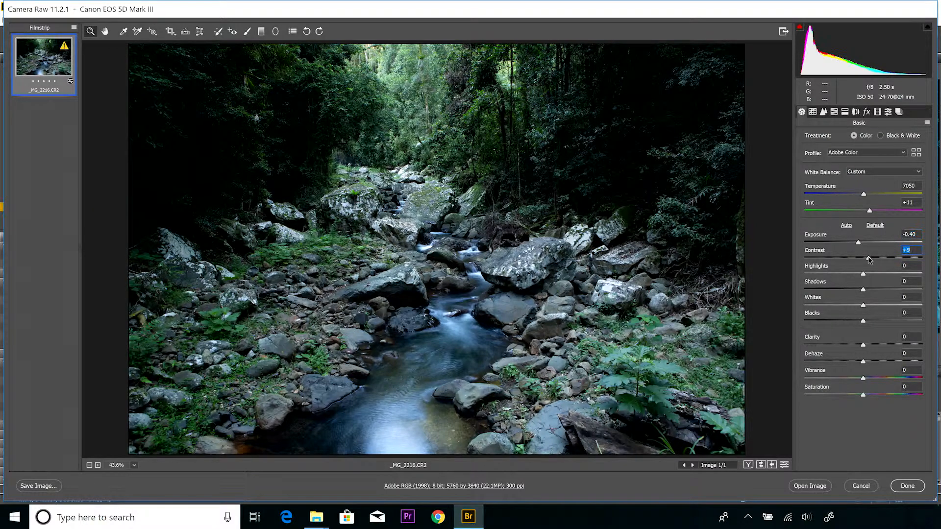
left_click_drag(868, 258, 870, 260)
left_click(827, 274)
left_click_drag(830, 273, 837, 276)
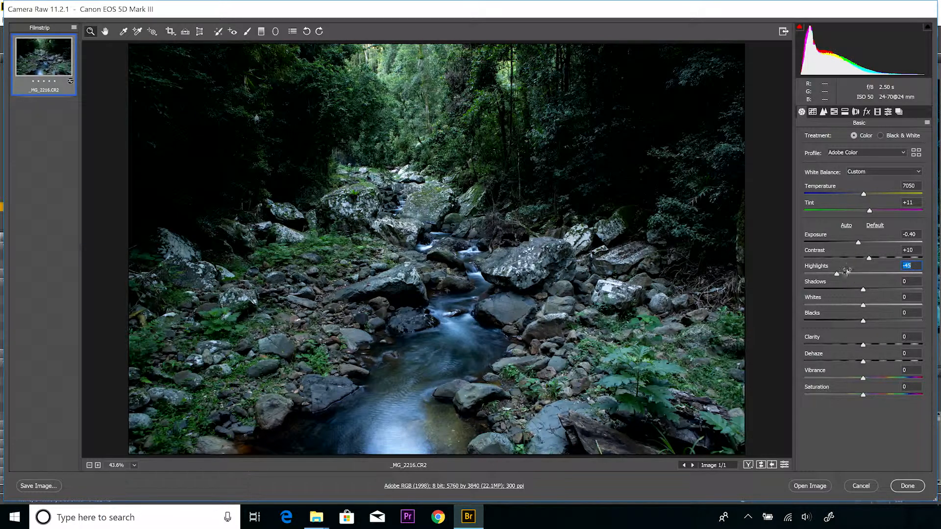
mouse_move(864, 290)
left_mouse_down()
mouse_move(889, 289)
mouse_move(882, 286)
left_mouse_up()
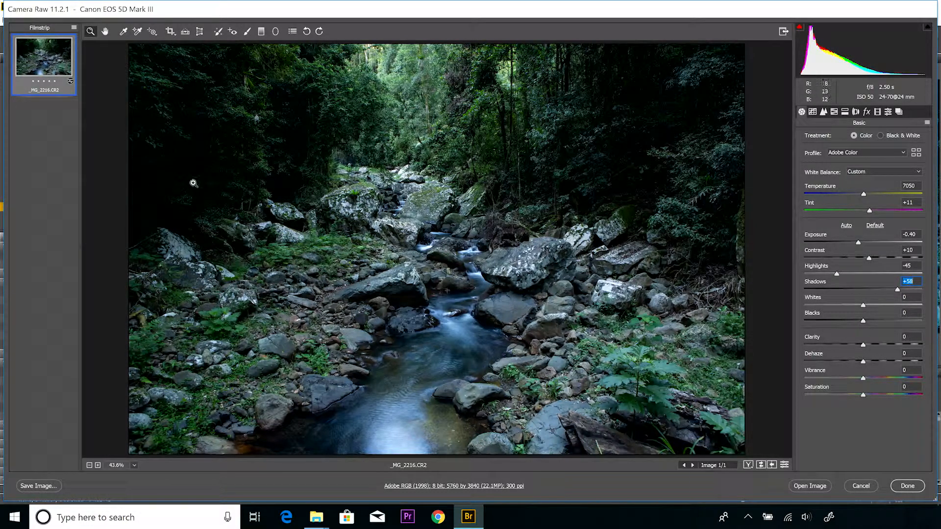
left_click_drag(897, 290, 891, 291)
Strengthen the colors by setting Vibrance to +21 and Saturation to +8.
left_click_drag(867, 381, 873, 382)
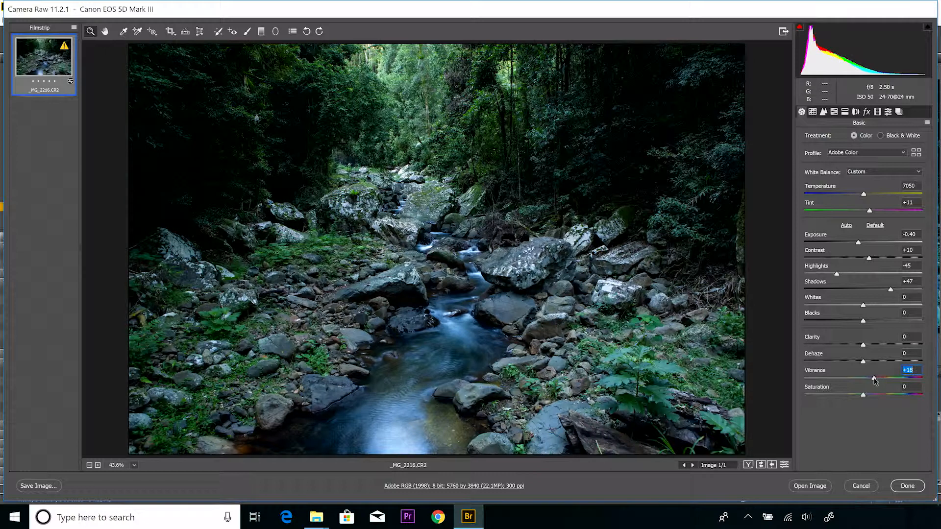
left_click_drag(874, 378, 868, 398)
Compare the before and after versions of the photo and return to the single-image view.
left_click(748, 465)
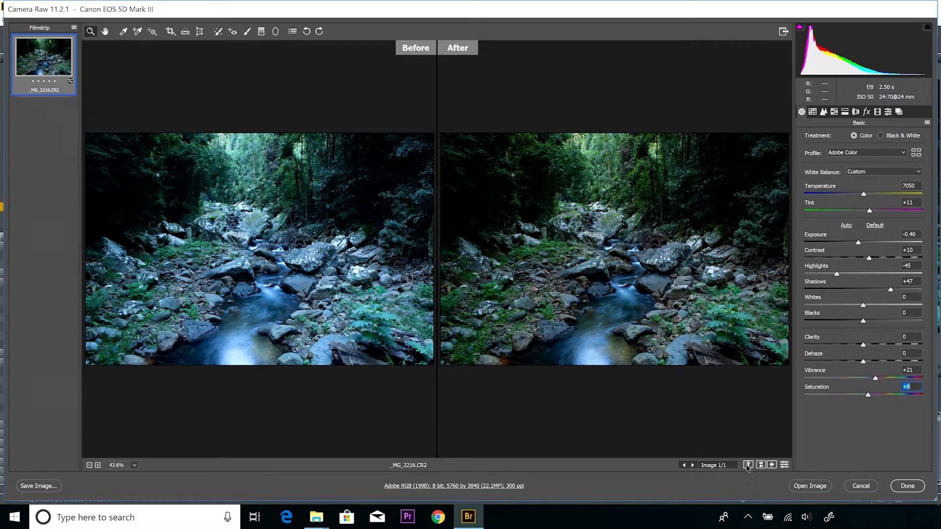
left_click(747, 466)
left_click(746, 466)
left_click(746, 468)
left_click(745, 469)
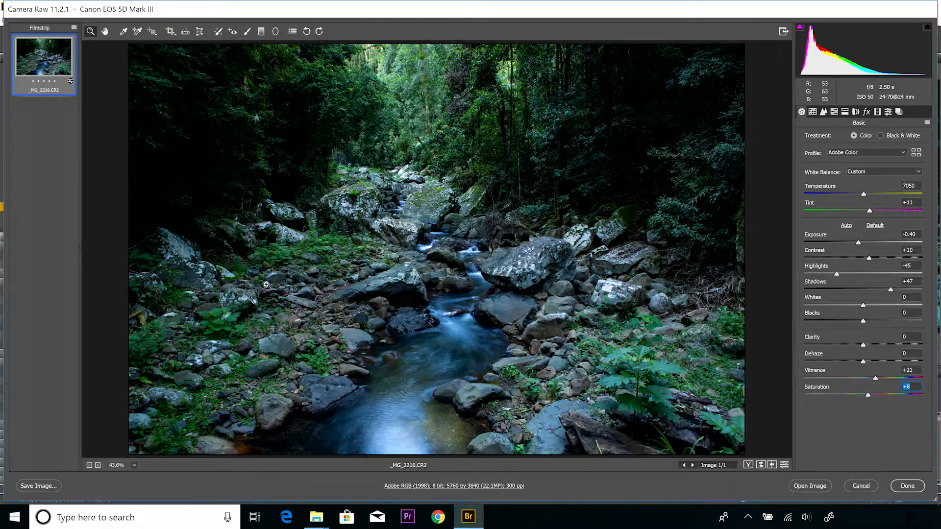
Examine the rocks, plants and flowing water across the photo at 100% magnification.
left_click(133, 466)
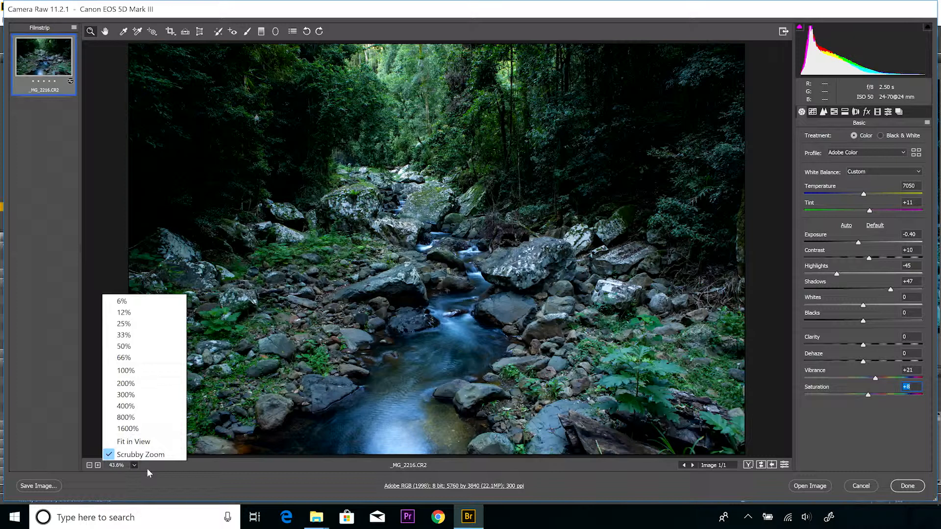
left_click(157, 371)
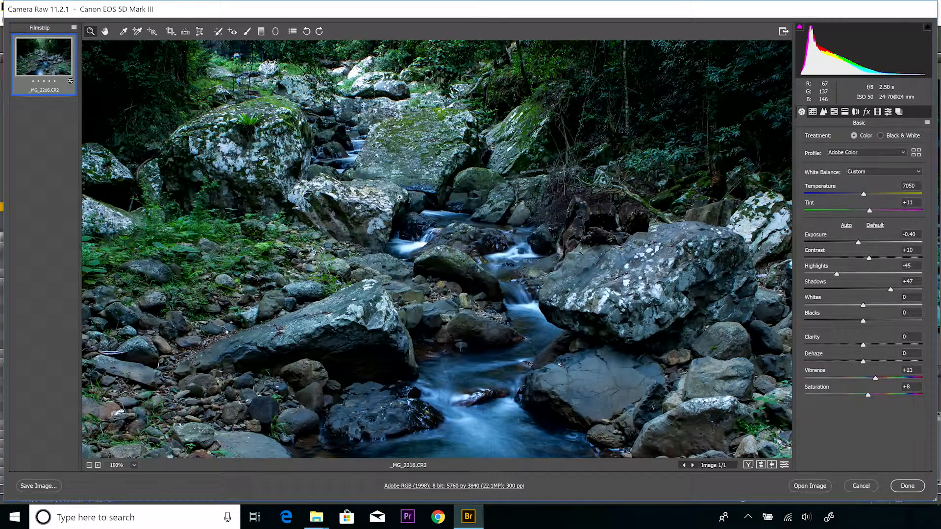
left_click_drag(273, 277, 344, 253)
left_click_drag(411, 279, 360, 305)
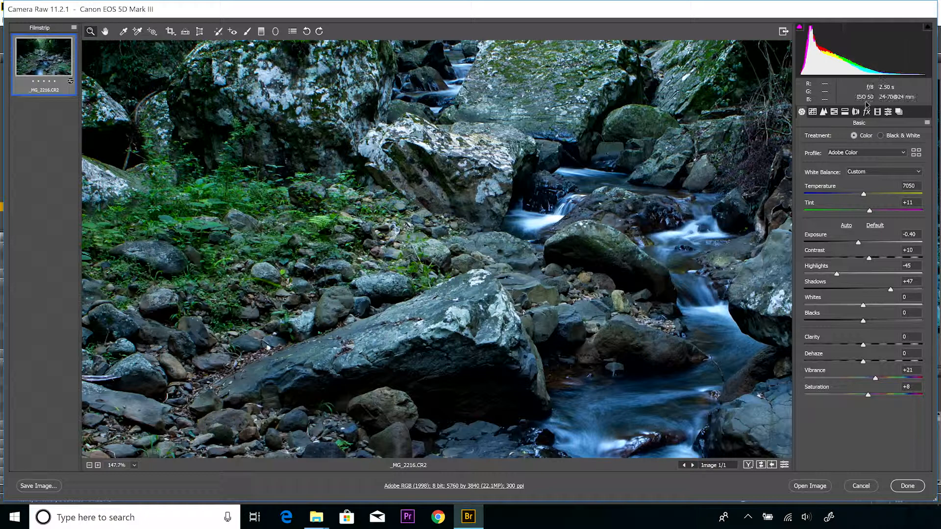
left_click(136, 468)
left_click(166, 371)
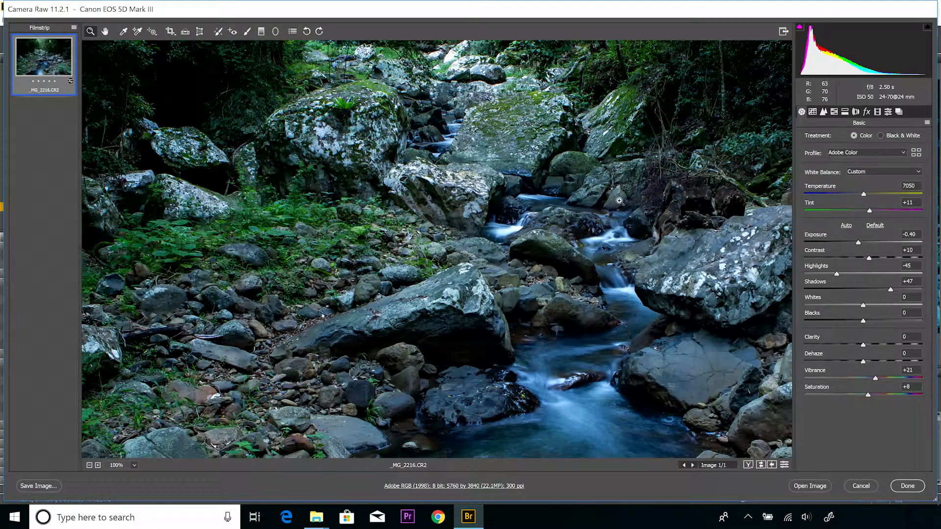
left_click_drag(502, 173, 522, 62)
left_click_drag(266, 306, 573, 114)
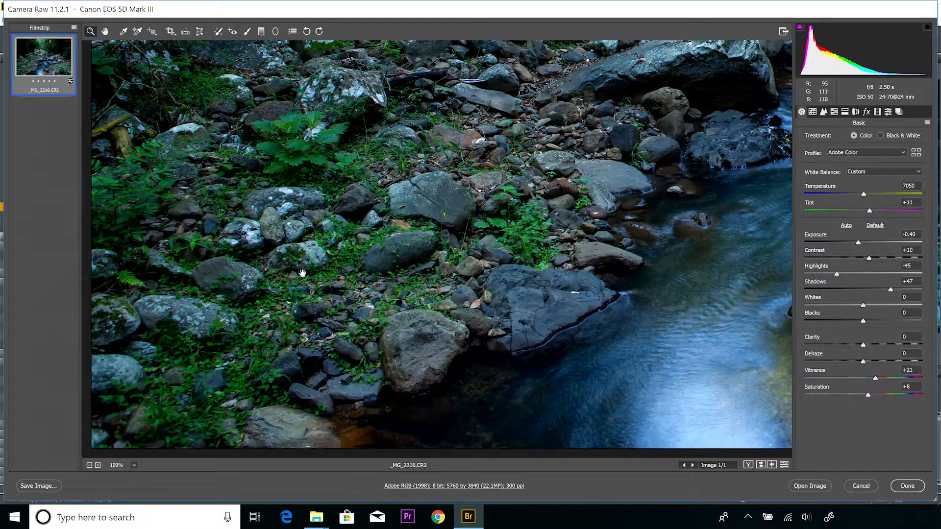
left_click_drag(430, 188, 399, 439)
left_click_drag(524, 311, 298, 220)
left_click_drag(460, 255, 399, 251)
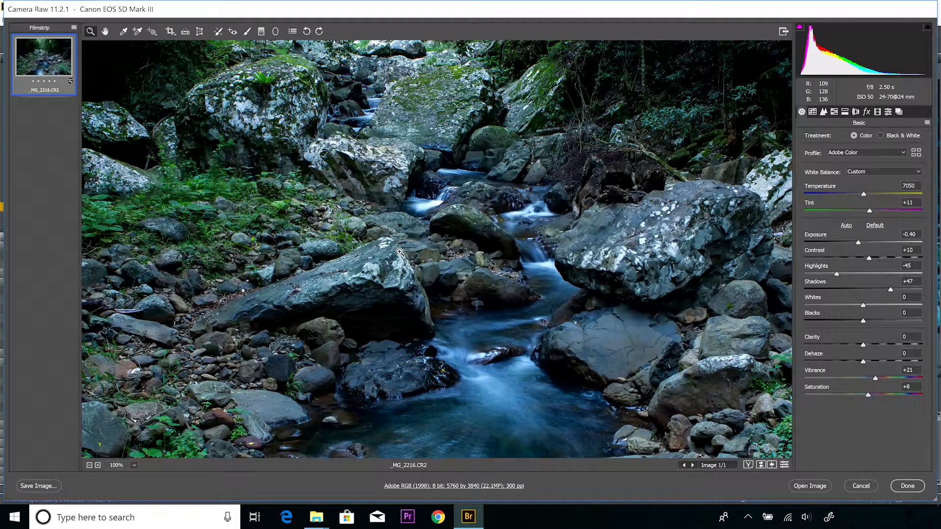
Set the sharpening Amount for the photo to 69.
left_click(824, 112)
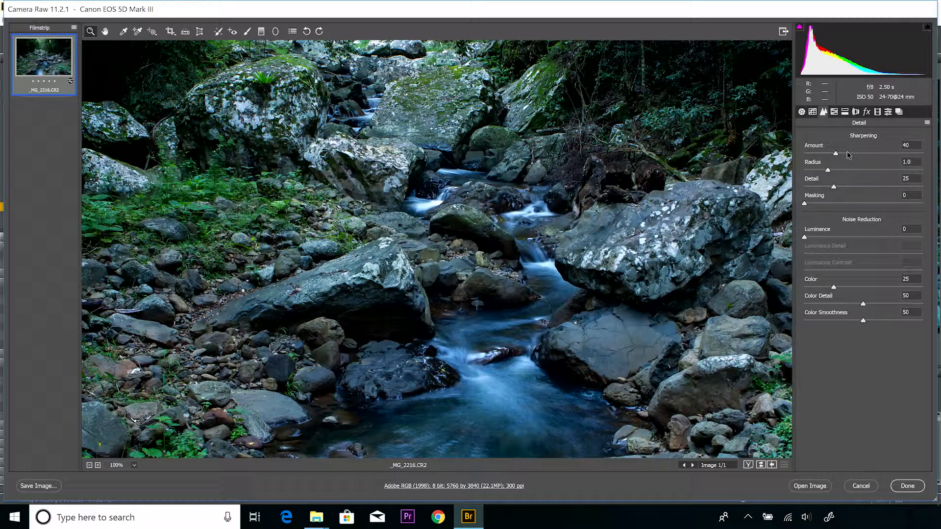
left_click(847, 154)
left_click_drag(861, 156, 862, 155)
left_click_drag(861, 155, 859, 155)
left_click_drag(859, 155, 857, 155)
Set the sharpening Masking to 86 while previewing the mask, limiting sharpening to the edges.
key("alt")
left_click_drag(819, 206, 906, 198)
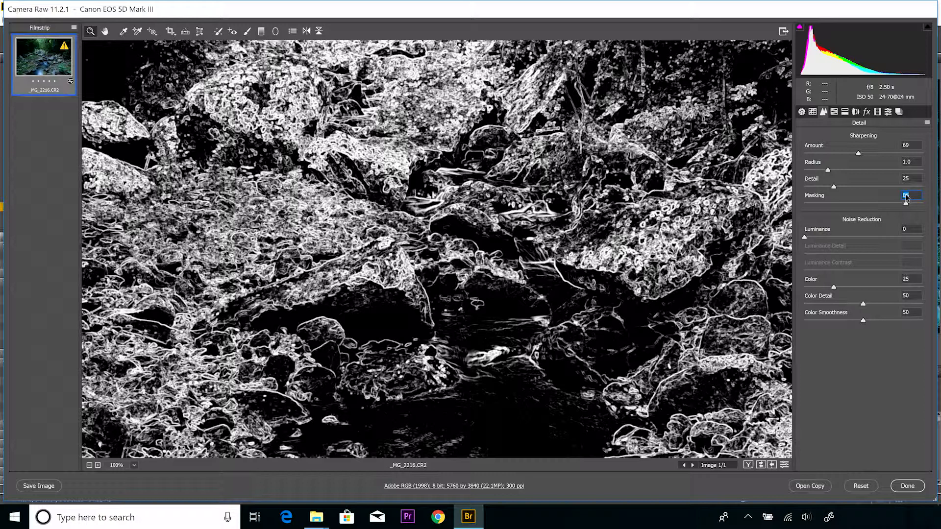
left_click_drag(905, 198, 906, 199)
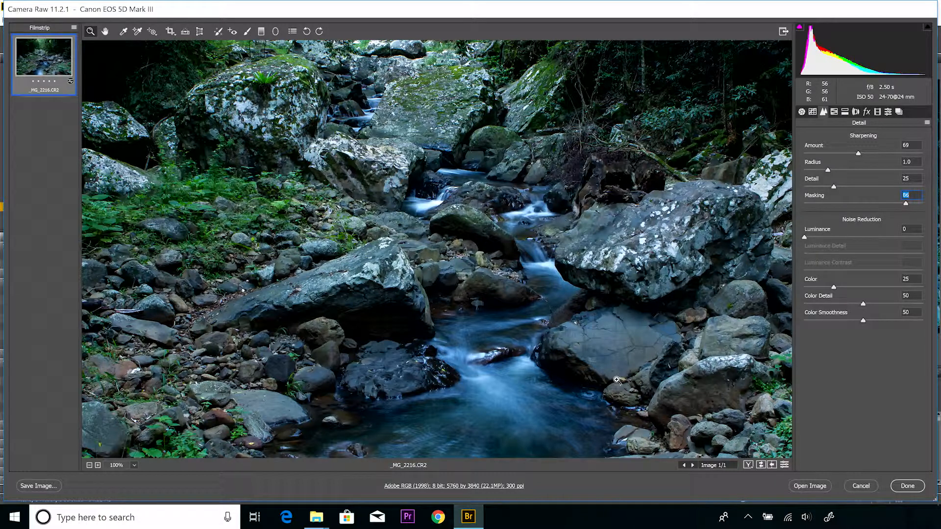
Refine the sharpening by setting Amount to 66 and Masking to 88, checking the mask preview.
left_click(857, 153)
key("Down")
key("Down")
left_click(906, 204)
left_click_drag(905, 205, 908, 205)
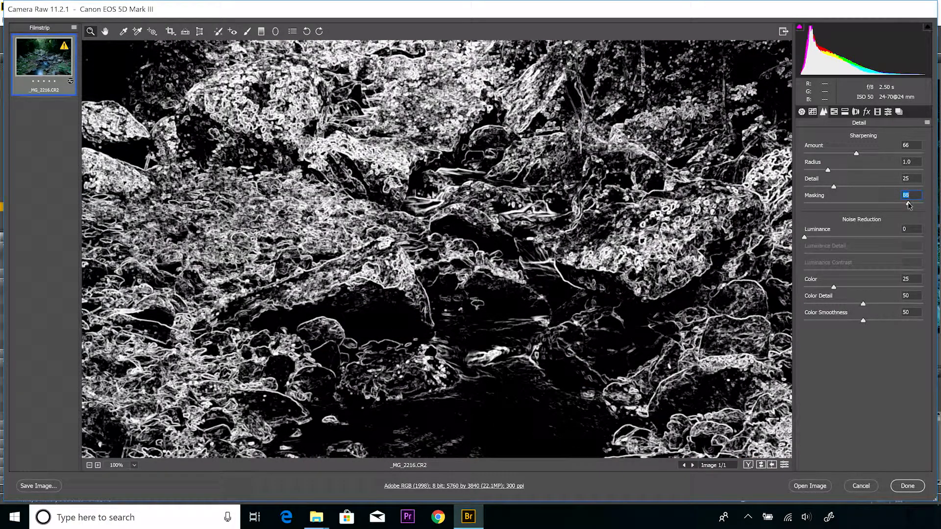
left_click_drag(909, 205, 909, 204)
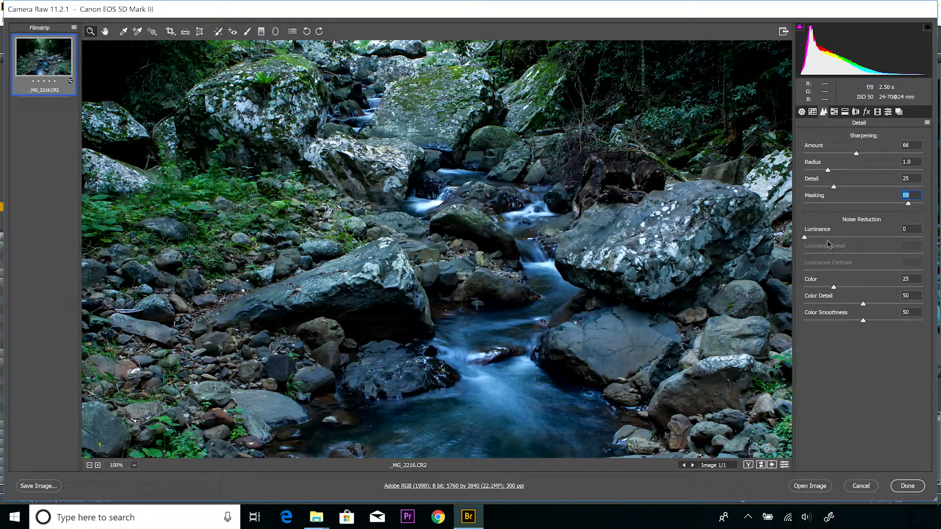
Remove chromatic aberration from the photo, comparing the correction off and on at high magnification around the upper rocks.
left_click(856, 112)
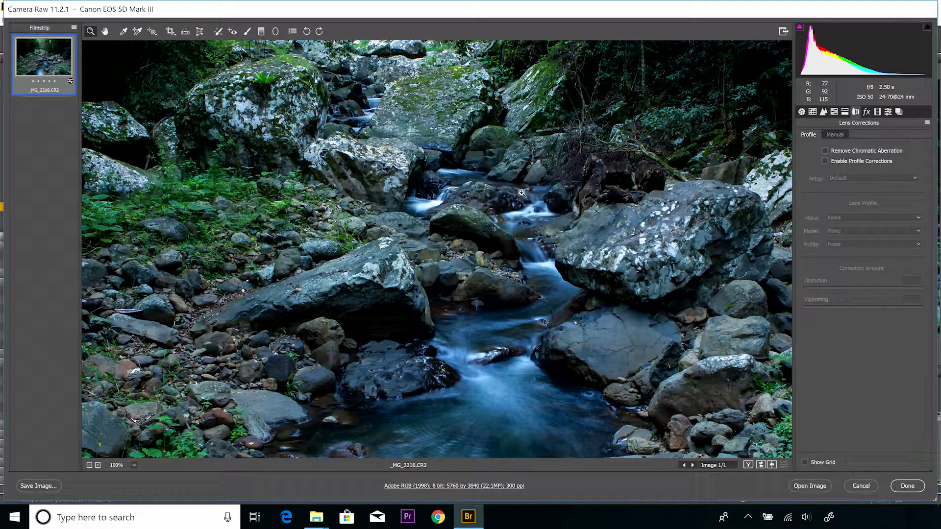
left_click(825, 152)
left_click_drag(386, 93, 543, 349)
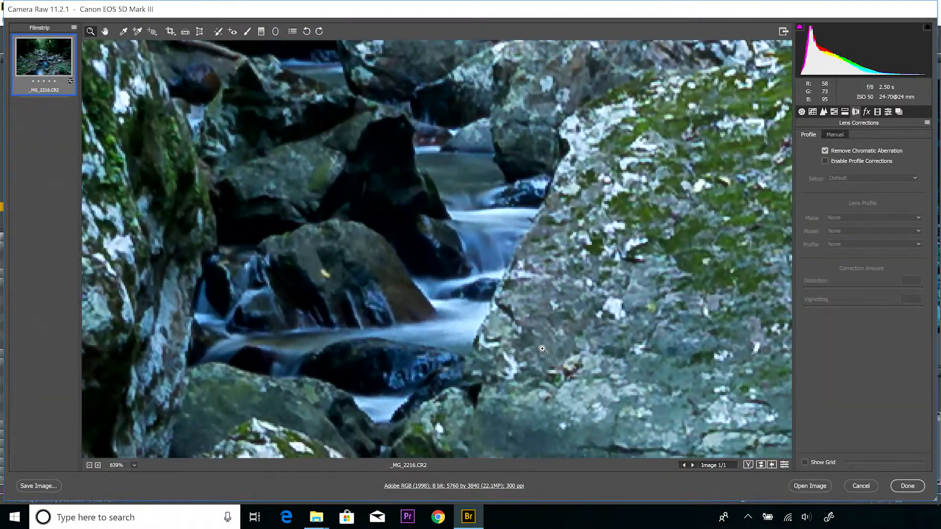
left_click(825, 151)
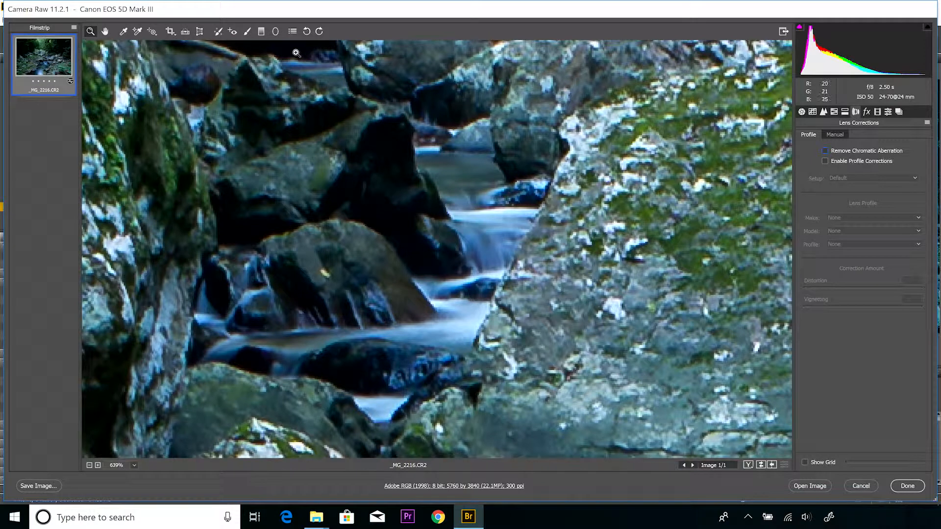
left_click(825, 152)
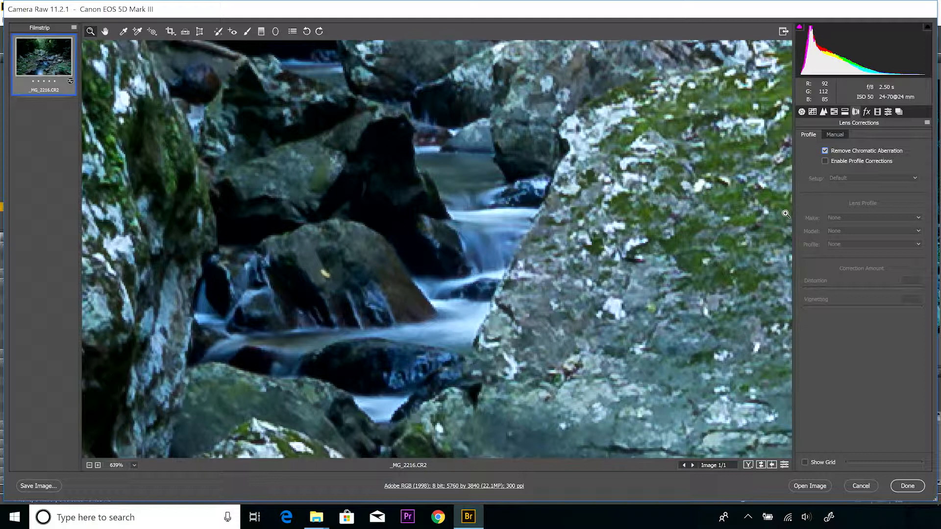
key("ctrl+0")
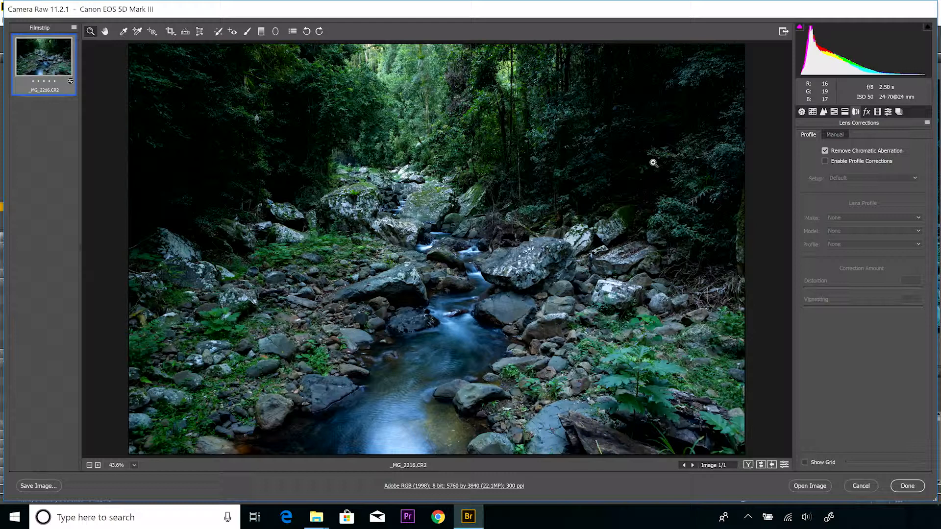
Set up the Adjustment Brush with Exposure +0.20, Size 25 and Feather 100.
left_click(801, 112)
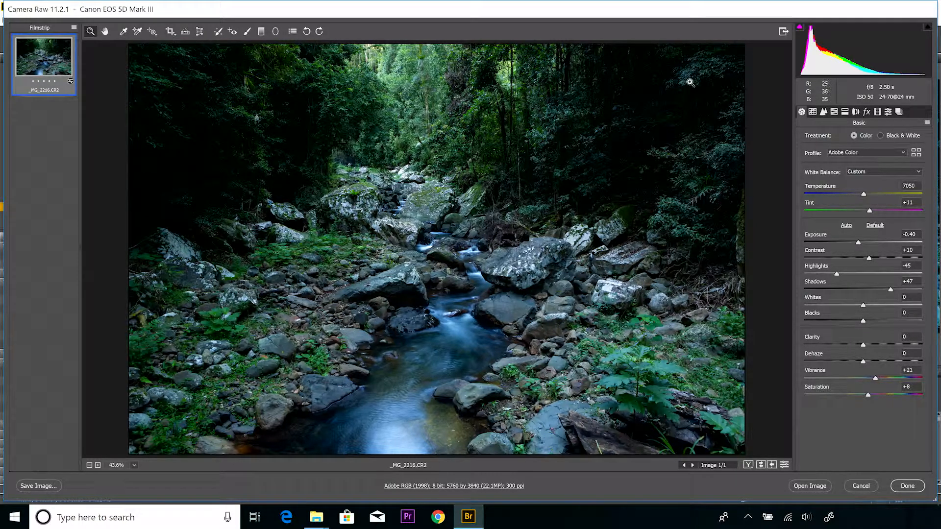
left_click(248, 33)
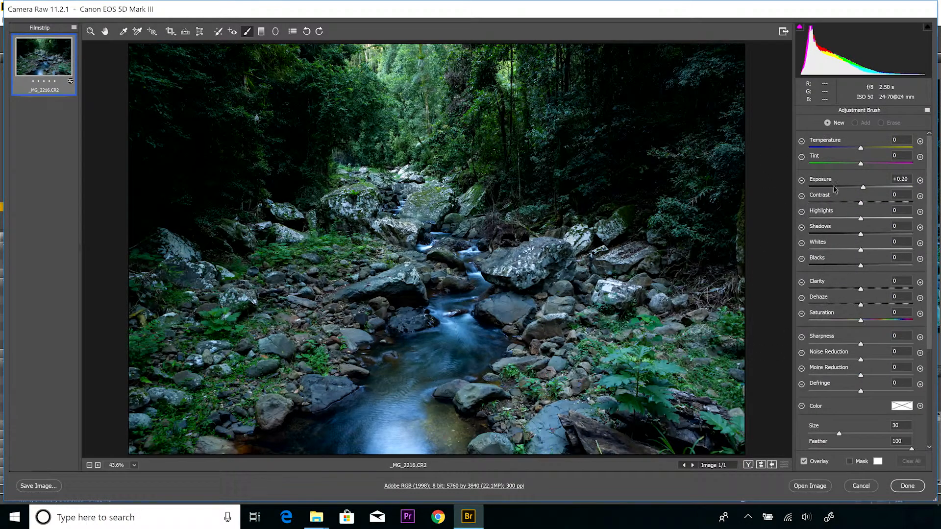
left_click(863, 191)
scroll(880, 396, "down", 3)
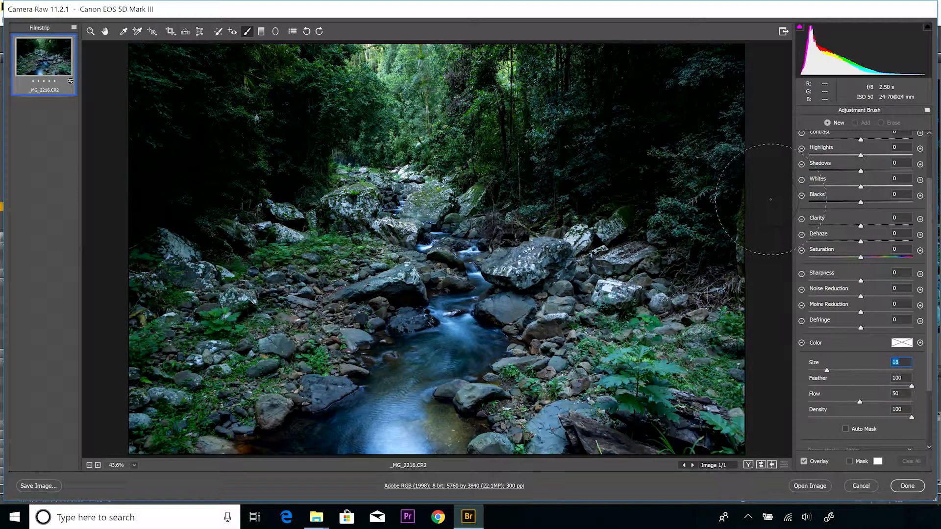
left_click_drag(826, 371, 842, 375)
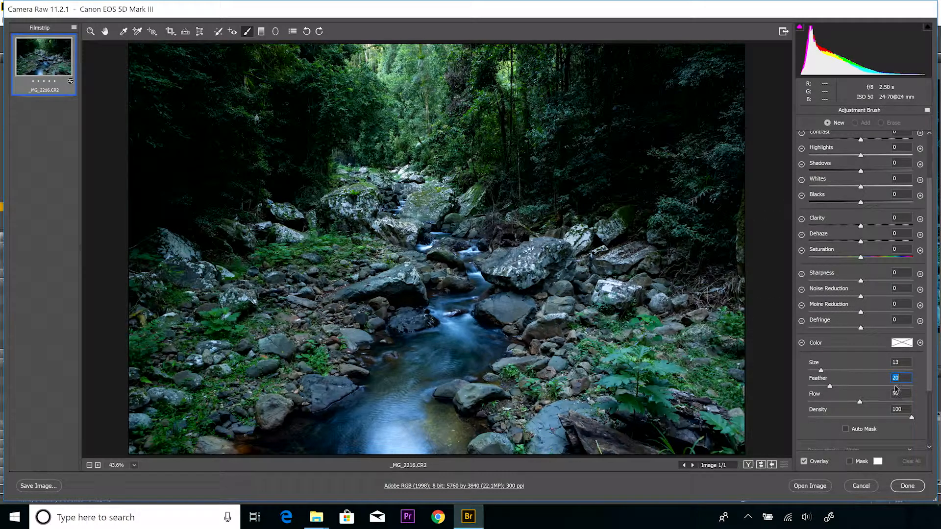
left_click_drag(901, 387, 922, 392)
left_click_drag(828, 372, 833, 373)
Brighten the dark forest on both sides of the stream with several new, overlapping Adjustment Brush adjustments.
mouse_move(704, 157)
left_mouse_down()
mouse_move(630, 116)
mouse_move(609, 116)
mouse_move(646, 121)
left_mouse_up()
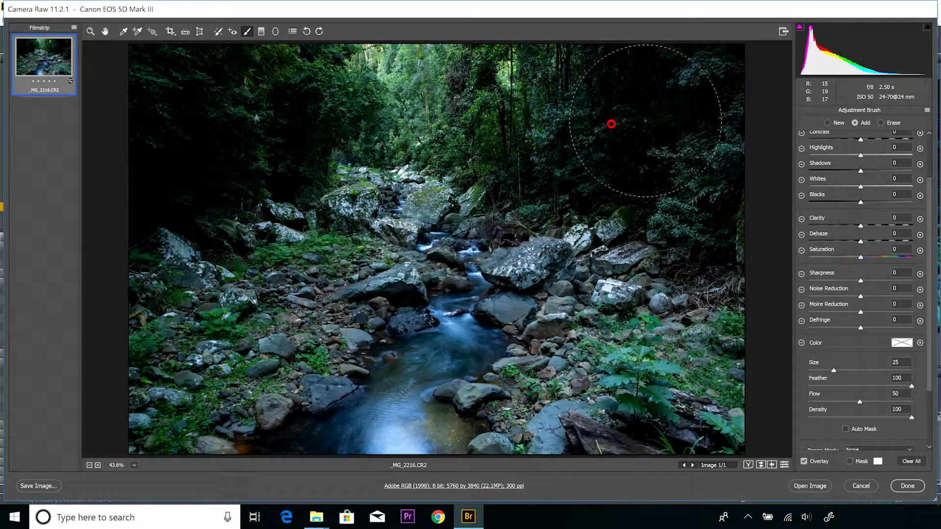
mouse_move(257, 112)
left_mouse_down()
mouse_move(210, 116)
mouse_move(187, 152)
mouse_move(177, 147)
mouse_move(292, 125)
mouse_move(189, 168)
mouse_move(157, 168)
mouse_move(157, 176)
left_mouse_up()
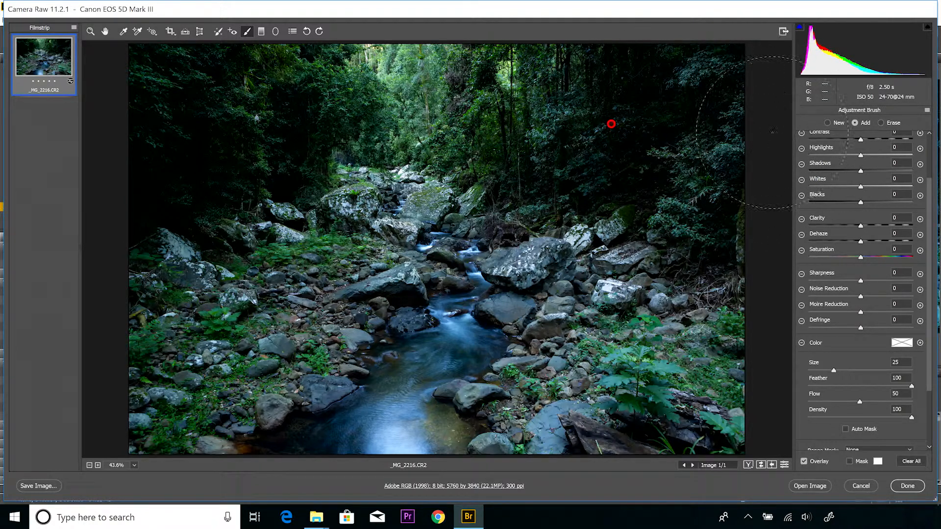
left_click(828, 123)
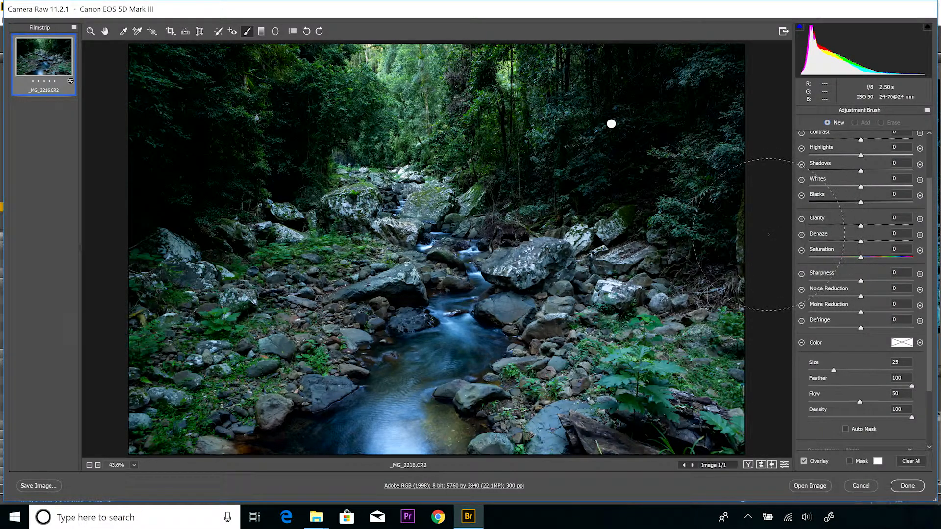
mouse_move(650, 110)
left_mouse_down()
mouse_move(624, 102)
mouse_move(605, 128)
mouse_move(648, 127)
mouse_move(626, 96)
mouse_move(615, 134)
mouse_move(672, 126)
mouse_move(615, 137)
left_mouse_up()
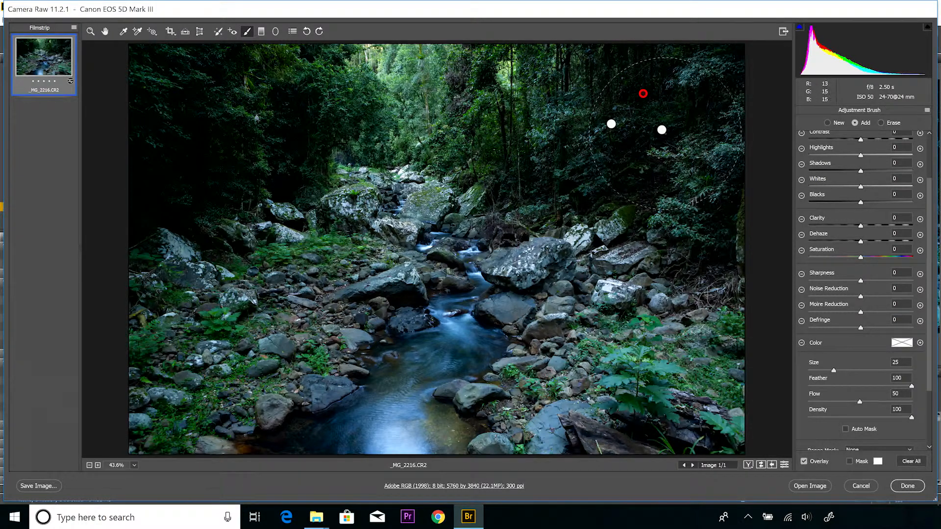
mouse_move(236, 132)
left_mouse_down()
mouse_move(192, 155)
mouse_move(226, 123)
mouse_move(208, 130)
mouse_move(191, 112)
mouse_move(218, 144)
mouse_move(208, 181)
mouse_move(243, 147)
mouse_move(183, 167)
mouse_move(167, 153)
mouse_move(245, 206)
left_mouse_up()
key("n")
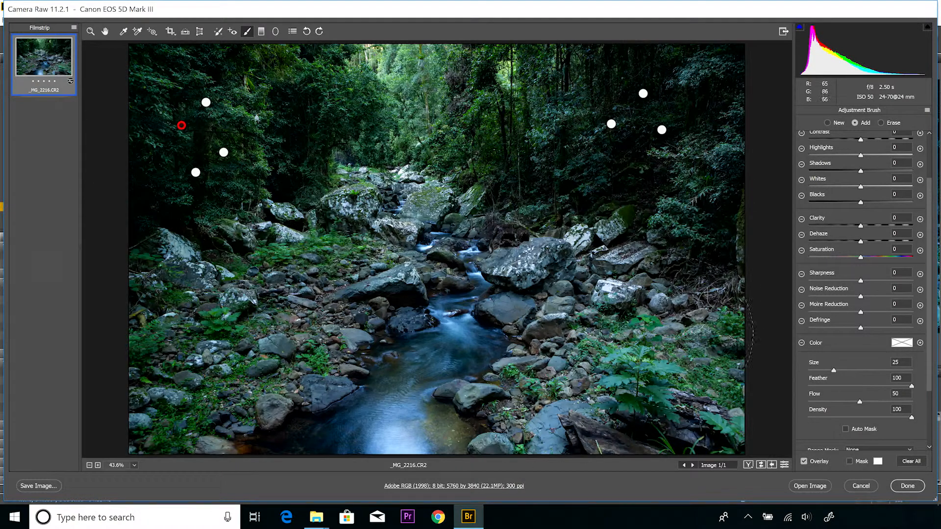
mouse_move(698, 116)
left_mouse_down()
mouse_move(661, 127)
mouse_move(659, 165)
left_mouse_up()
Check where the brush adjustments lie by toggling their pins off and on and showing the mask.
left_click(811, 464)
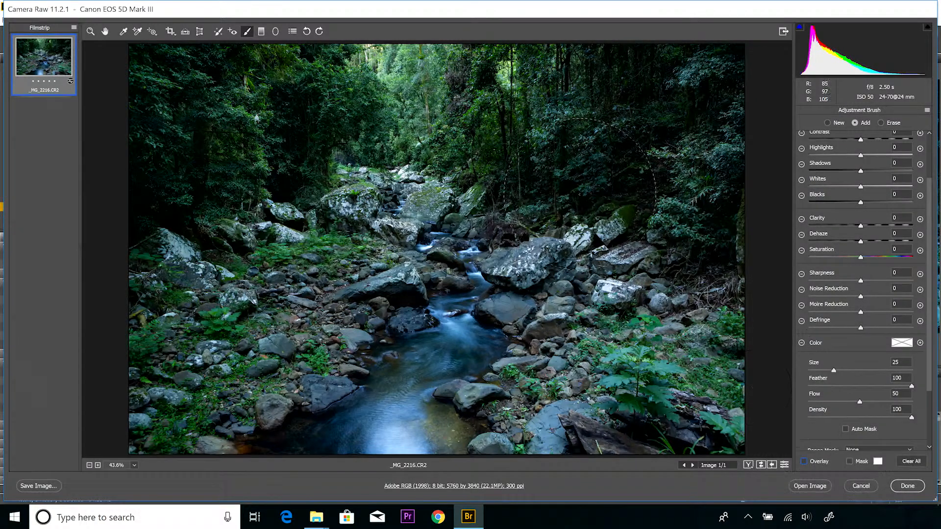
left_click(809, 463)
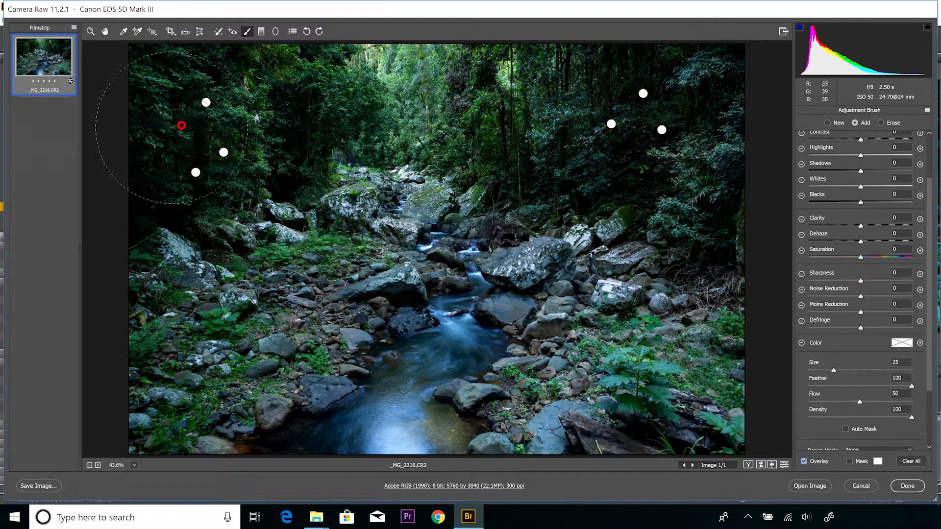
left_click(850, 461)
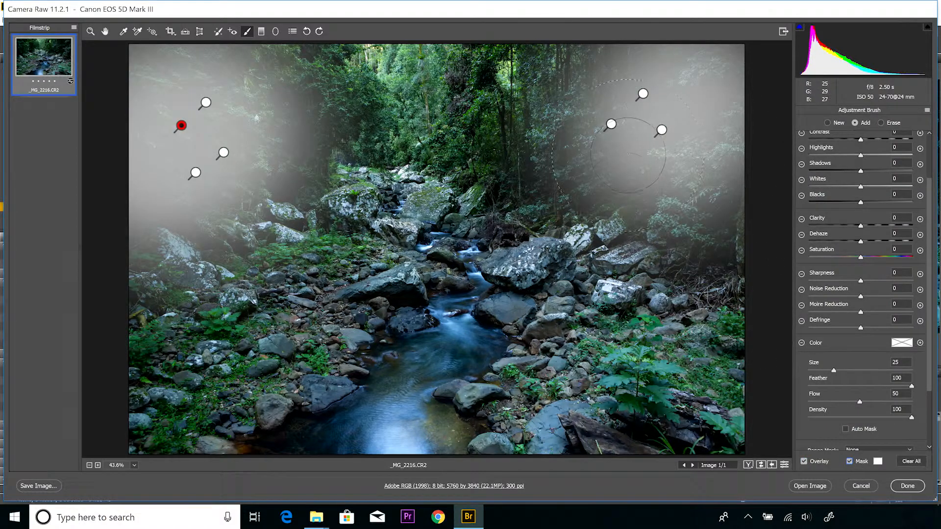
Try extra brush strokes over the central trees and the stream with the mask shown.
left_click(473, 160)
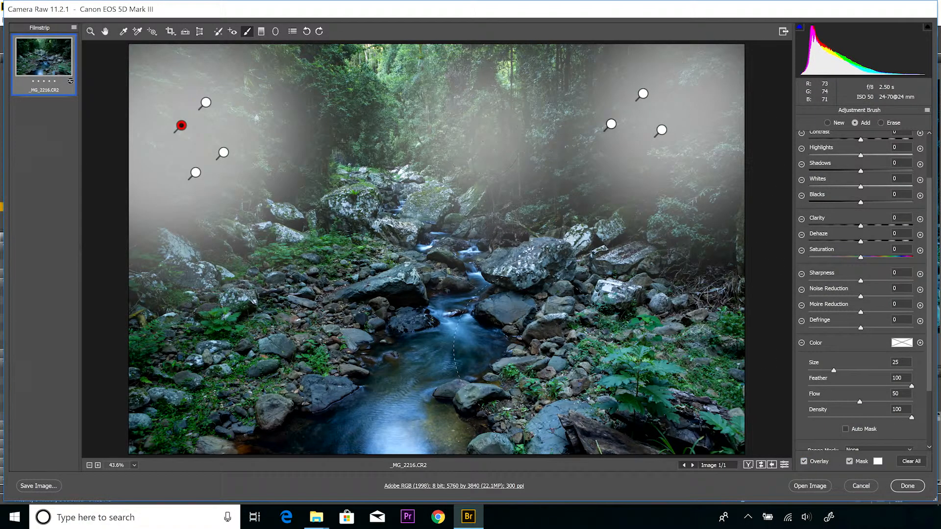
left_click(400, 338)
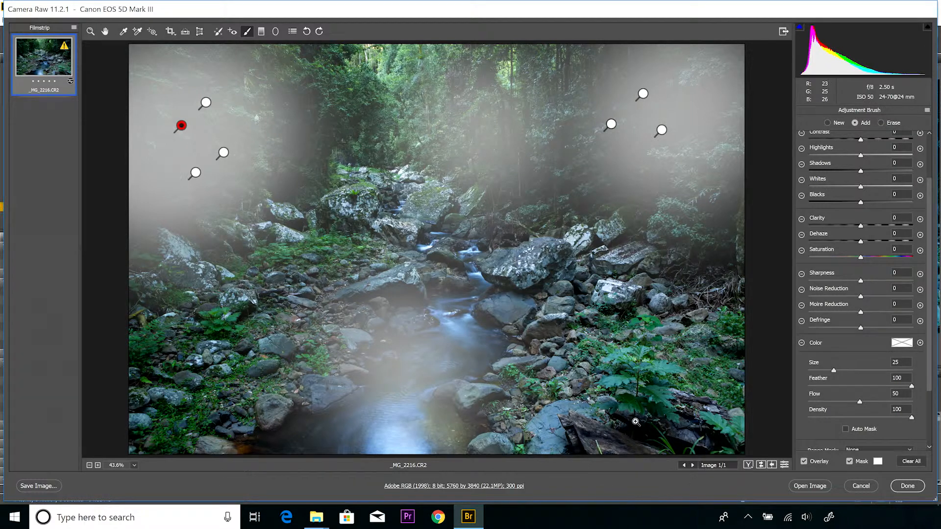
left_click(849, 461)
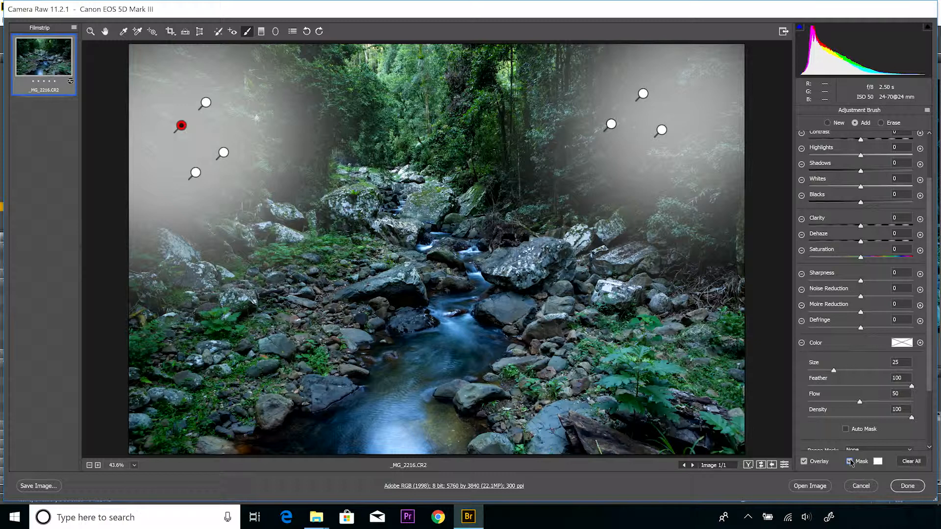
Change the mask overlay color to pink, and hide both the mask and the brush pins.
left_click(877, 462)
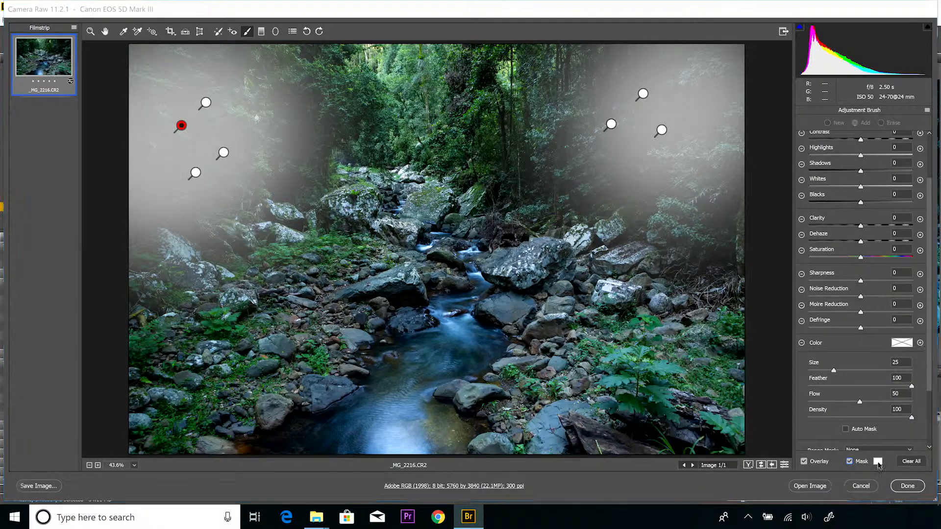
left_click_drag(473, 182, 472, 166)
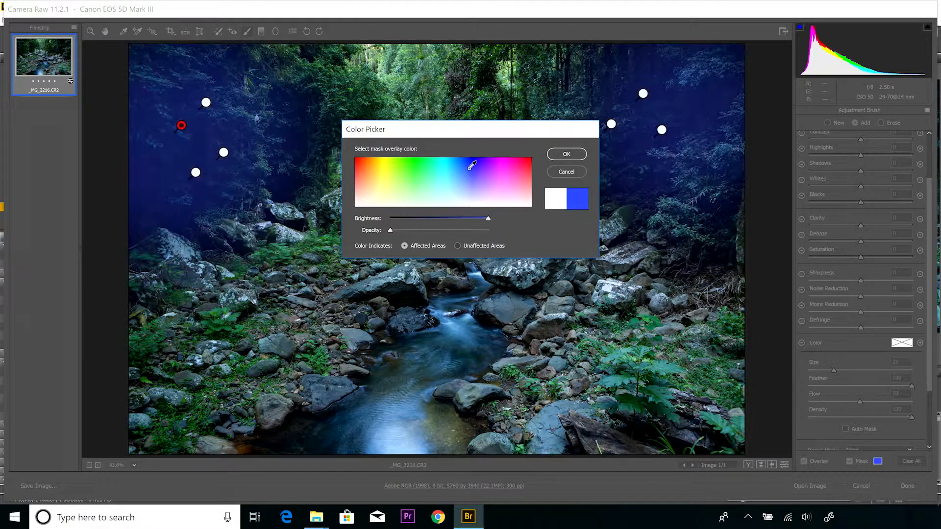
left_click(405, 171)
left_click(517, 176)
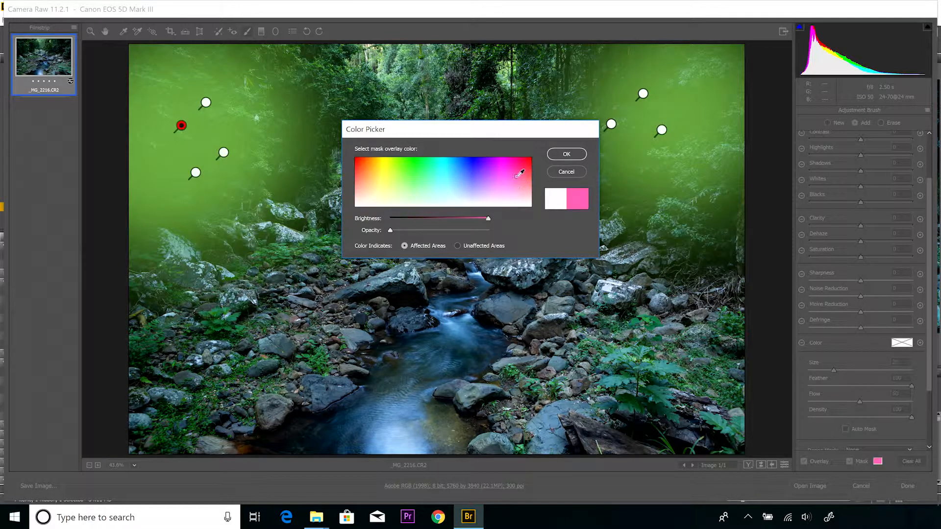
left_click(576, 157)
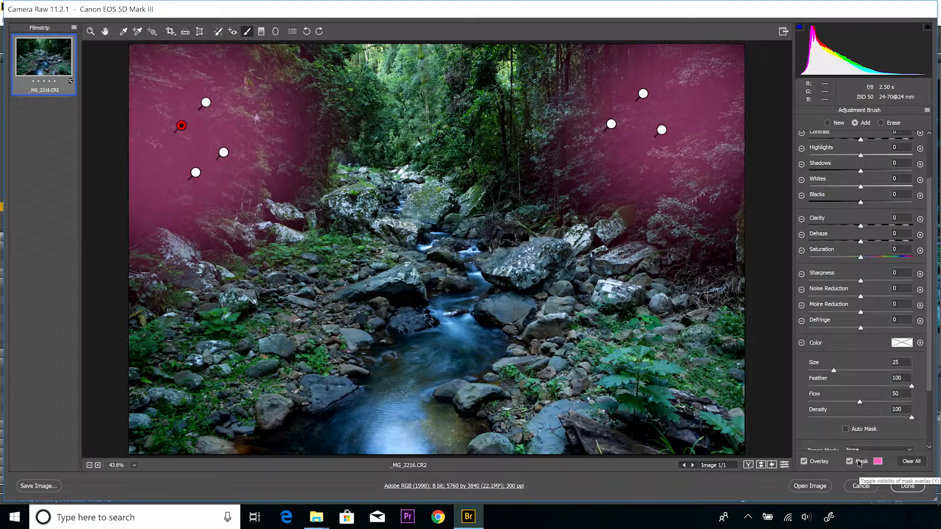
left_click(859, 463)
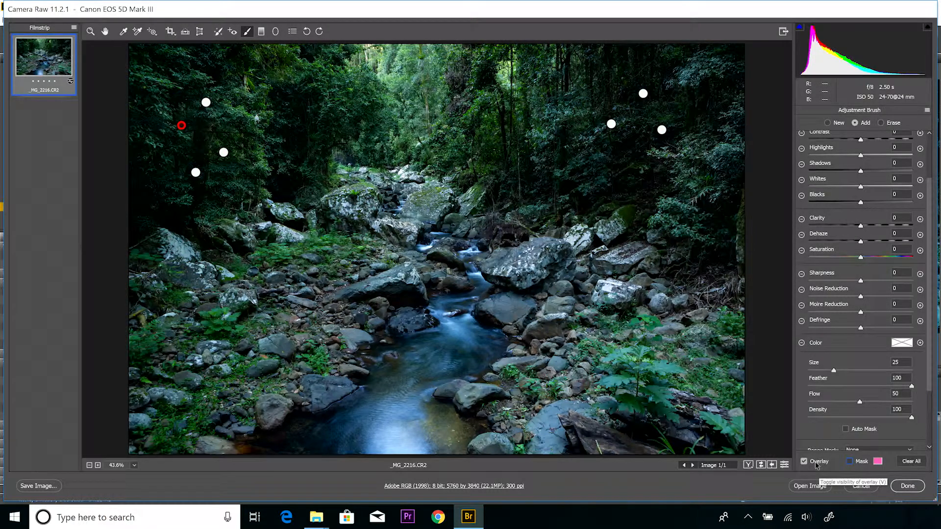
left_click(815, 463)
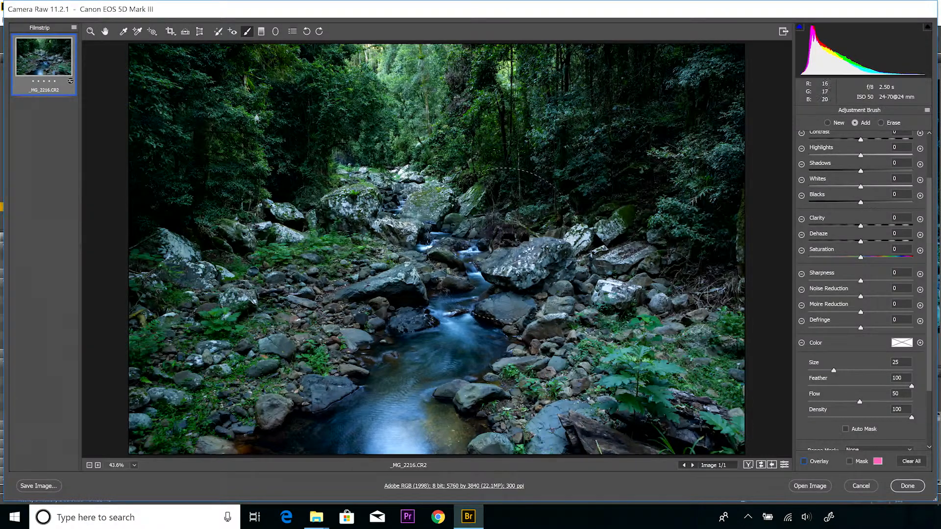
Darken the whole photo to Exposure -0.65 and raise Contrast to +21.
left_click(90, 31)
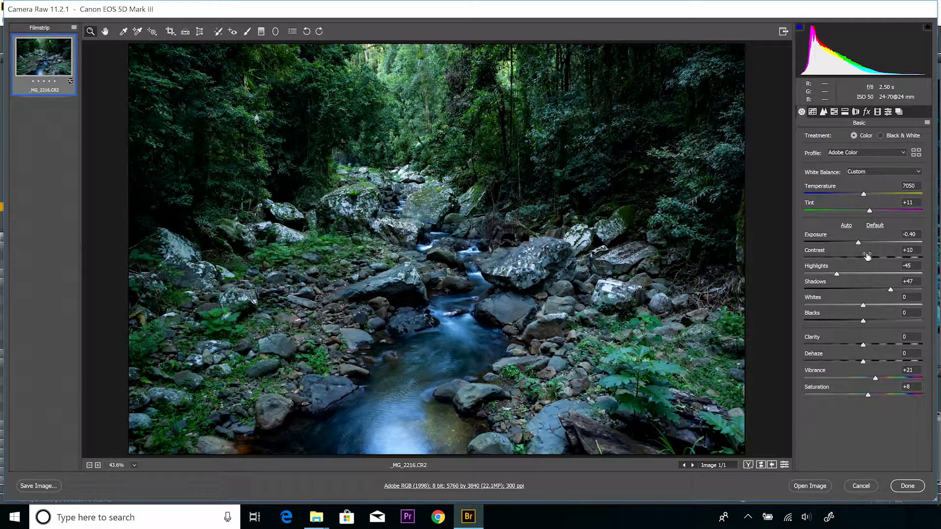
left_click_drag(859, 243, 875, 260)
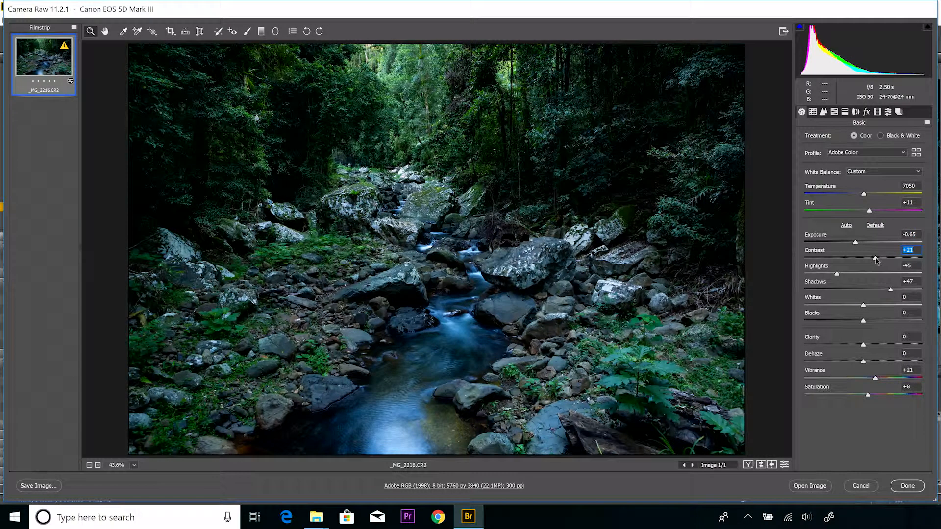
Brush more brightening onto the dark forest on both sides of the stream, undoing unwanted strokes.
left_click(248, 32)
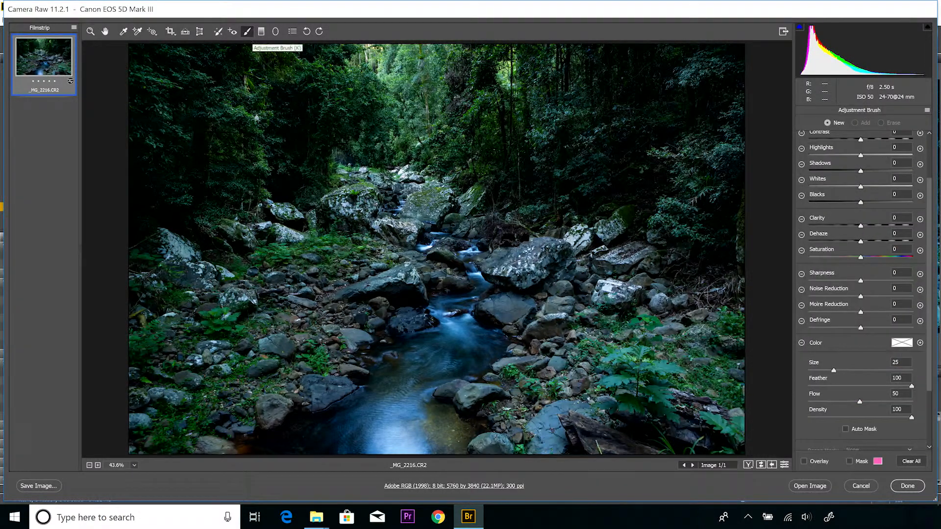
mouse_move(231, 125)
left_mouse_down()
mouse_move(217, 104)
mouse_move(217, 187)
mouse_move(226, 120)
mouse_move(273, 151)
mouse_move(307, 110)
left_mouse_up()
key("ctrl+z")
mouse_move(227, 181)
left_mouse_down()
mouse_move(179, 164)
mouse_move(167, 188)
mouse_move(189, 178)
left_mouse_up()
left_click_drag(650, 123, 664, 127)
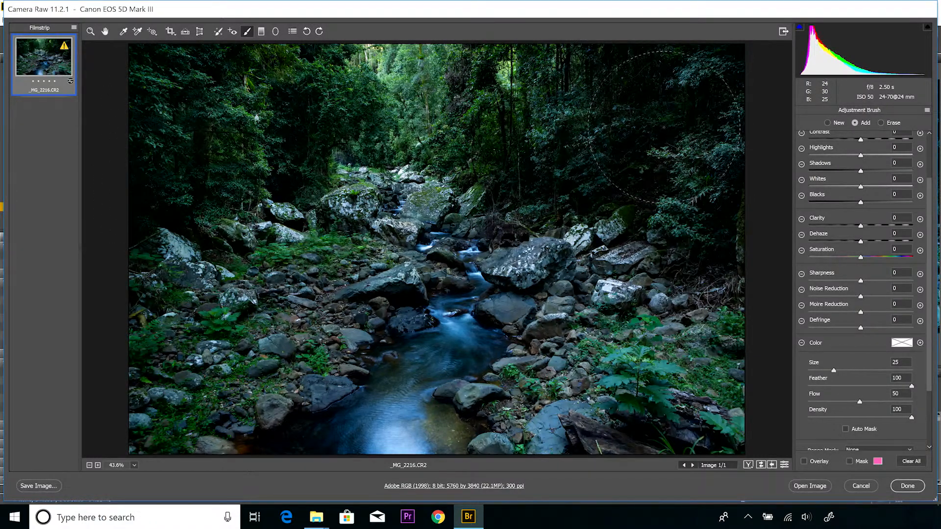
key("ctrl+z")
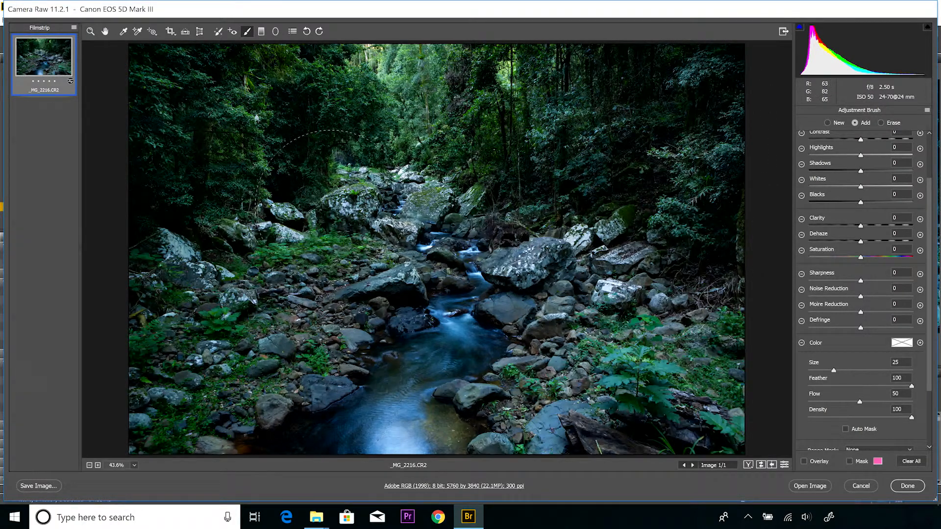
Compare the original and edited photo side by side.
left_click(749, 465)
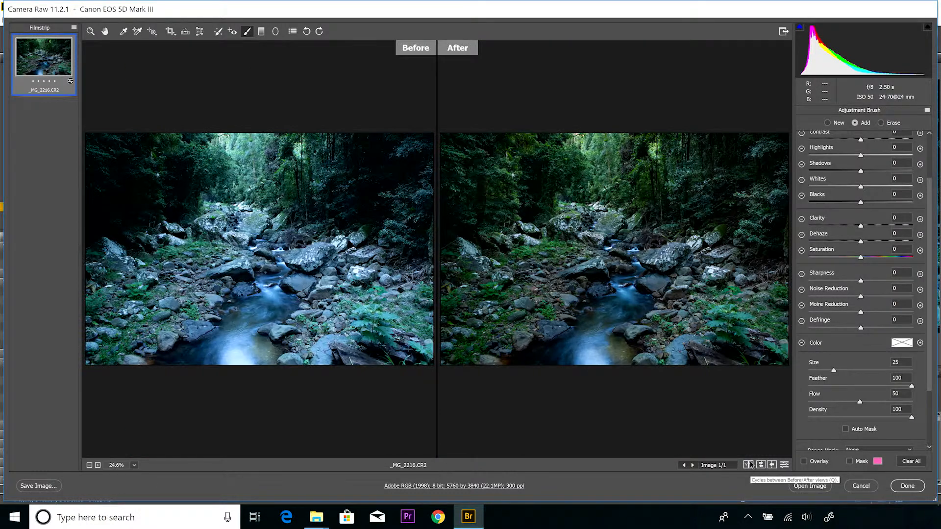